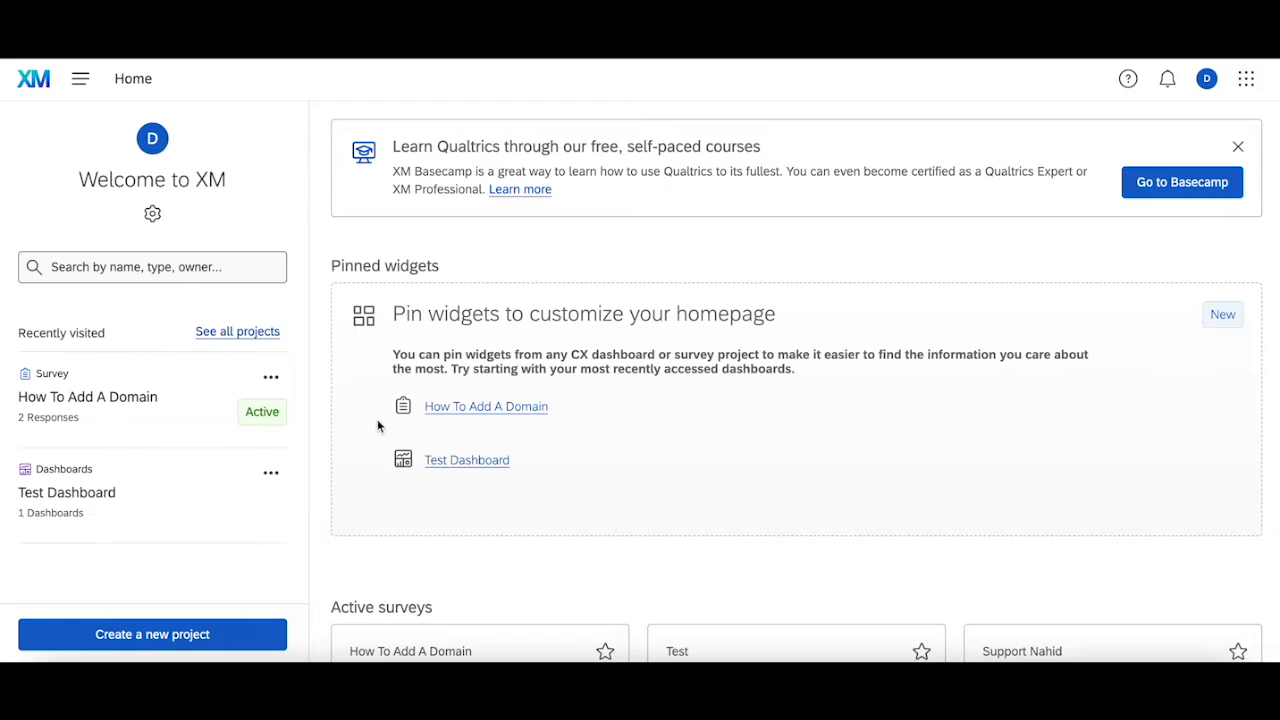
Open the email distributions of the How To Add A Domain survey and start composing a new email.
{"action": "left_click", "coordinate": [181, 405]}
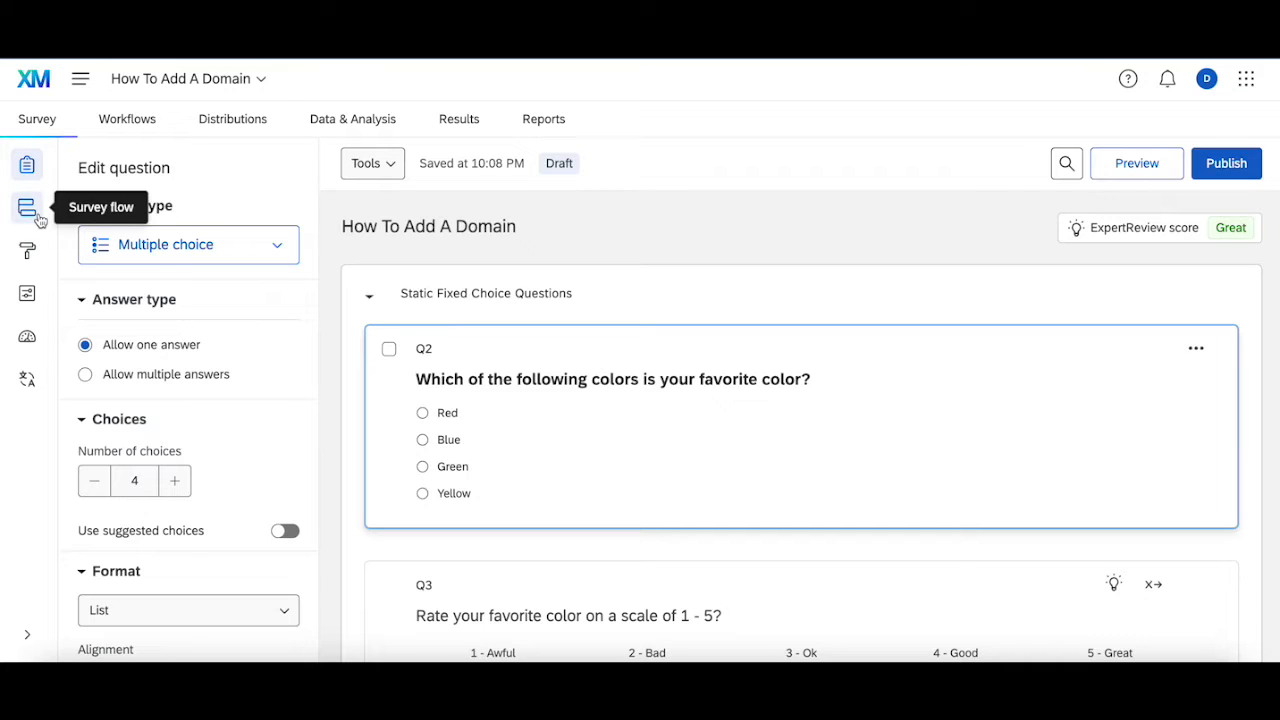
{"action": "left_click", "coordinate": [232, 119]}
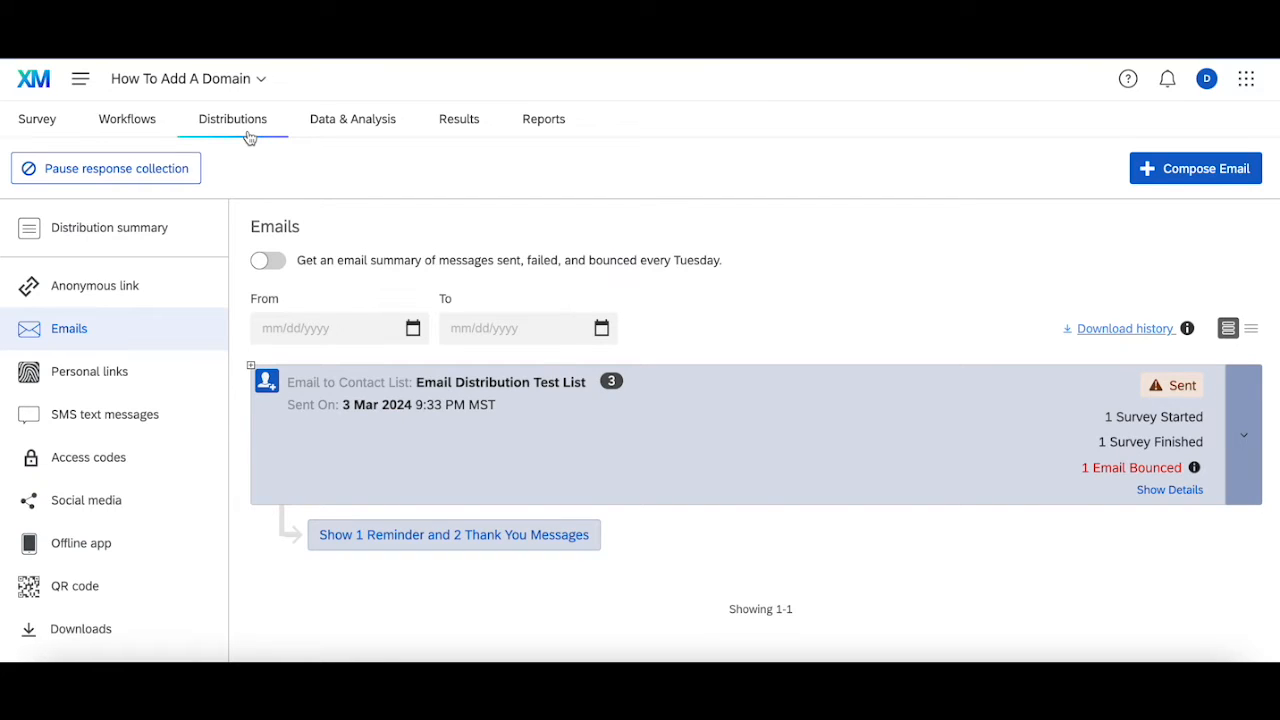
{"action": "left_click", "coordinate": [1160, 168]}
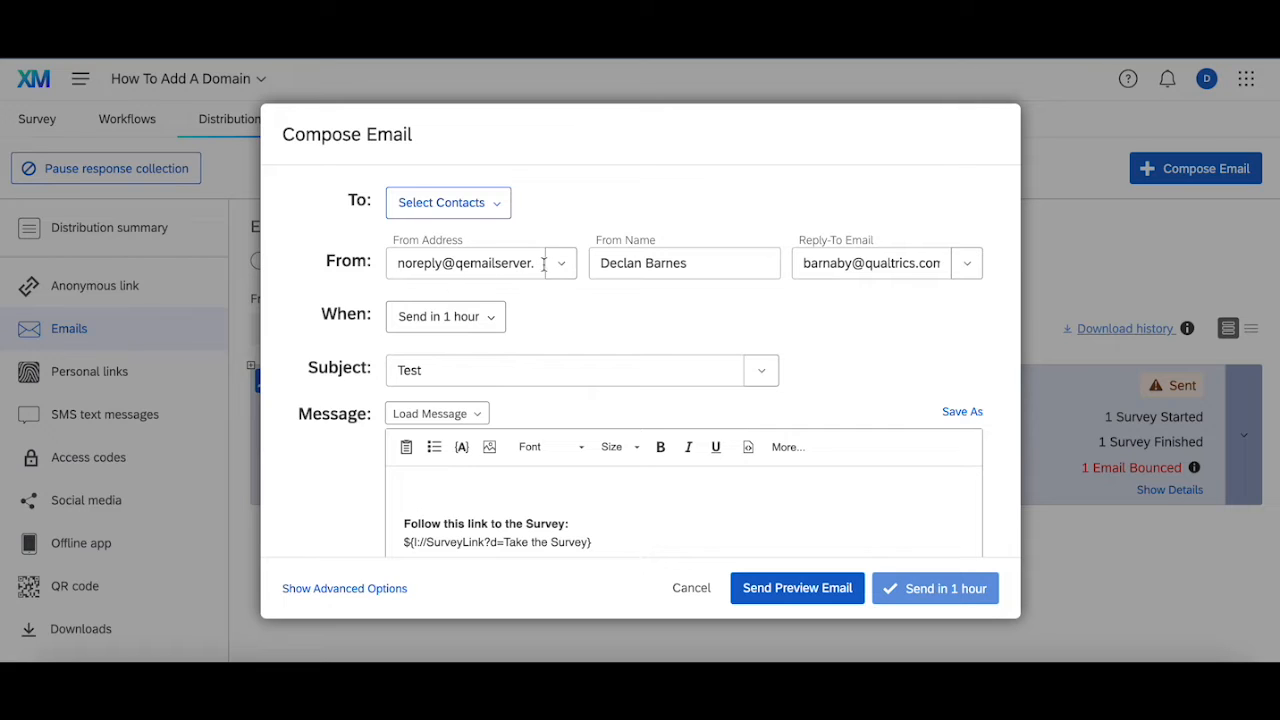
Change the domain of the email's From Address to example.com and enter "Test" in the message body.
{"action": "left_click_drag", "start_coordinate": [457, 262], "coordinate": [634, 277]}
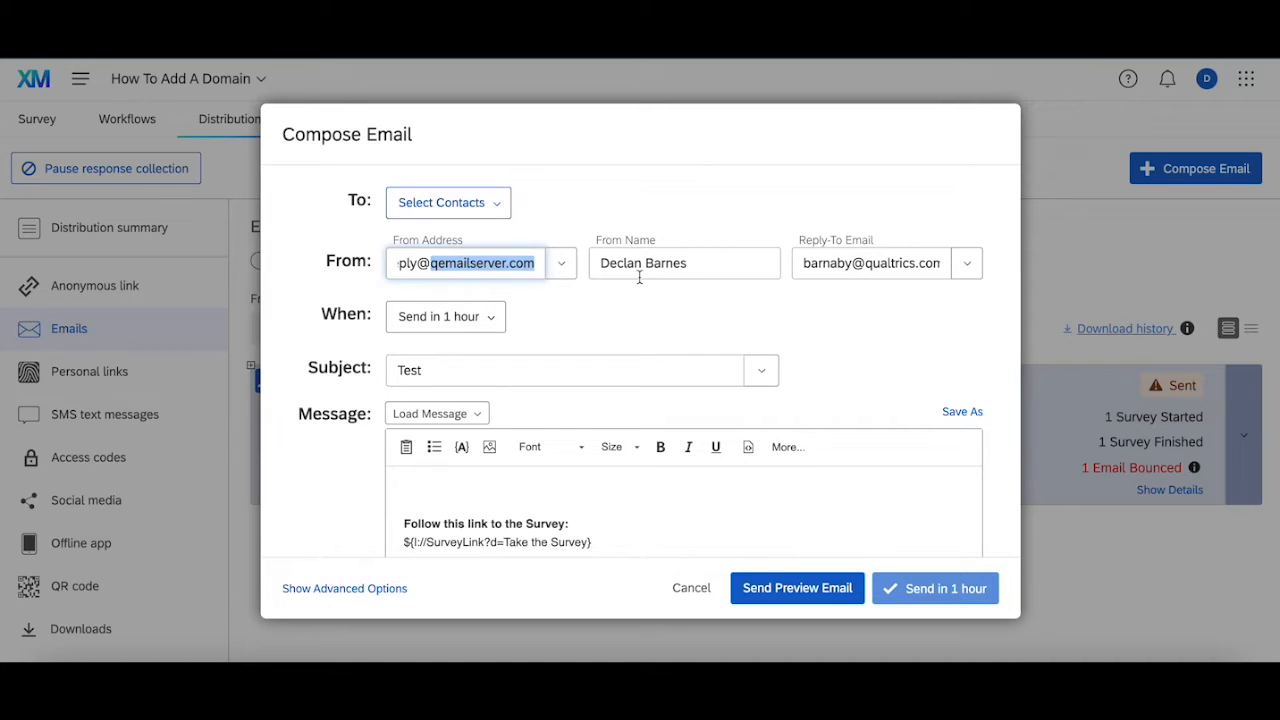
{"action": "type", "text": "example.com"}
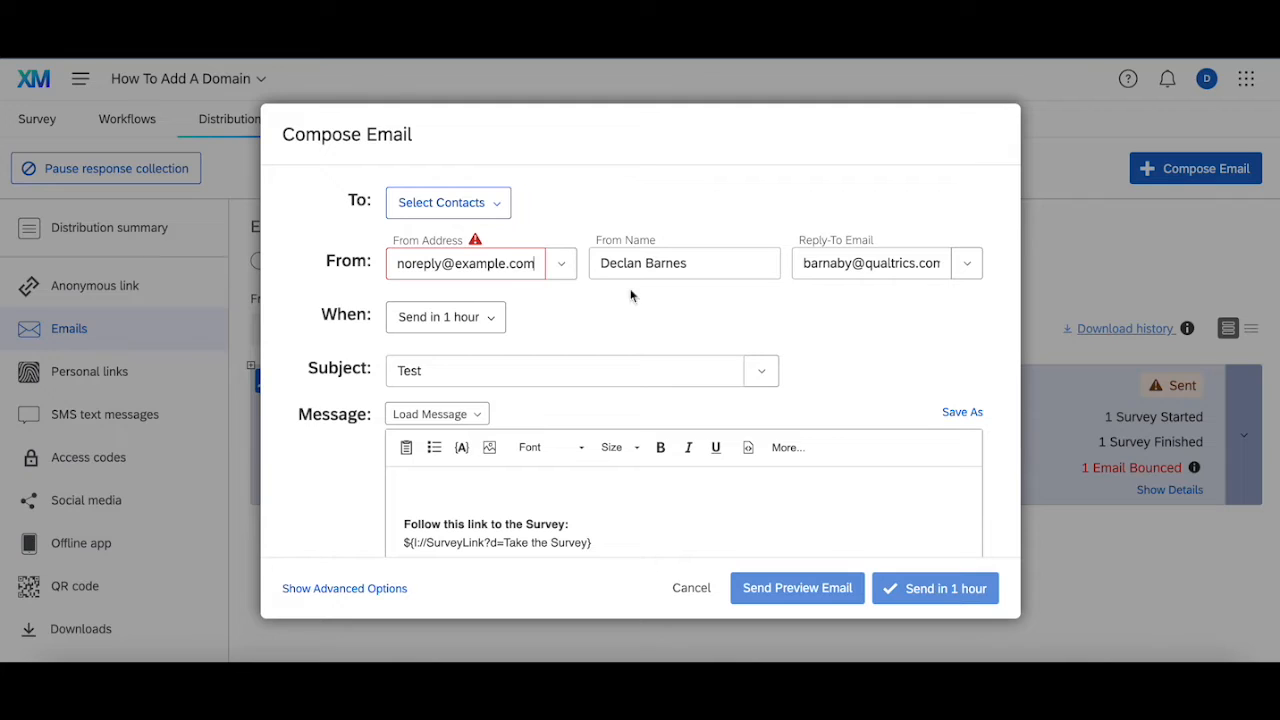
{"action": "left_click", "coordinate": [556, 322]}
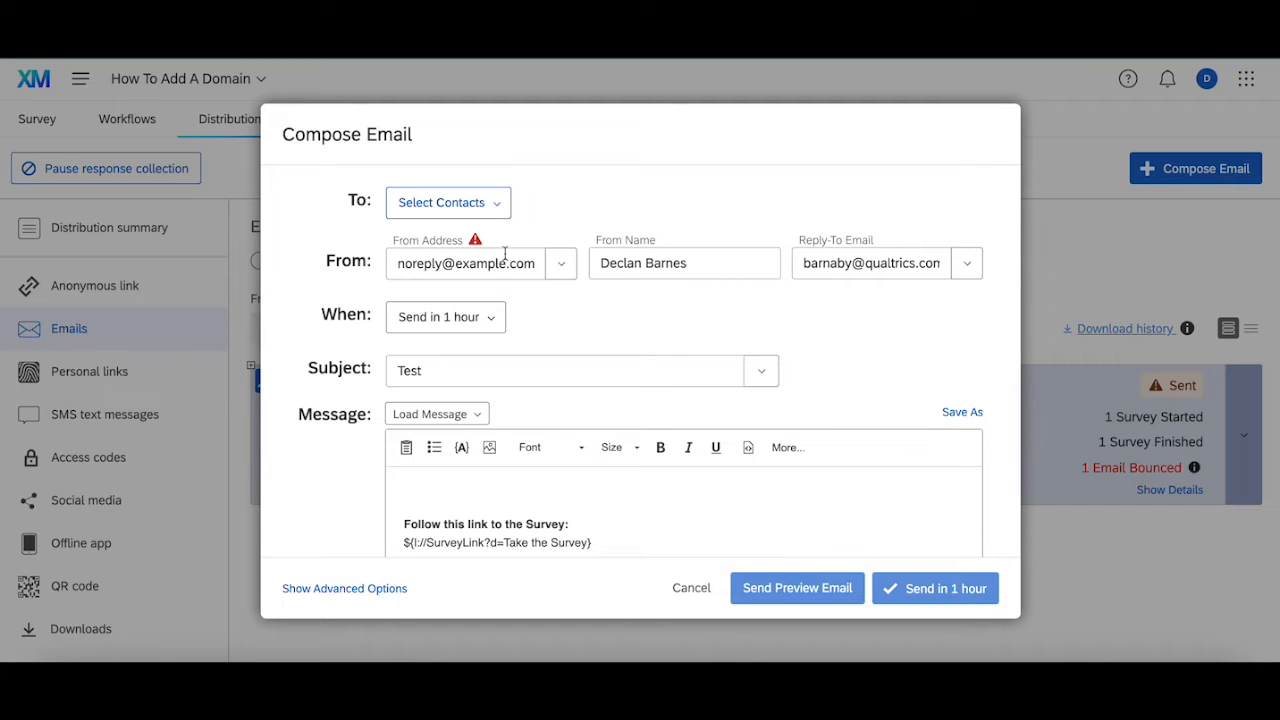
{"action": "left_click", "coordinate": [517, 495]}
{"action": "type", "text": "Test"}
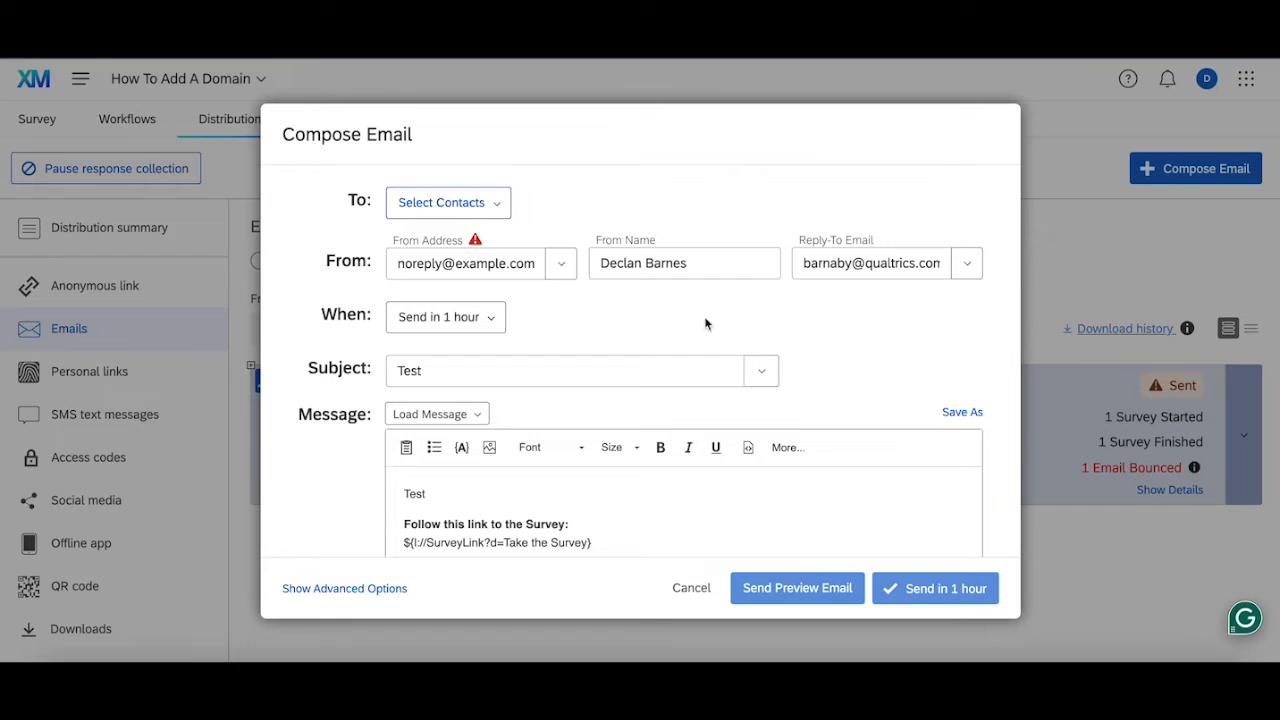
Check the warning on the From Address, discard the email draft and return to the home page.
{"action": "mouse_move", "coordinate": [472, 244]}
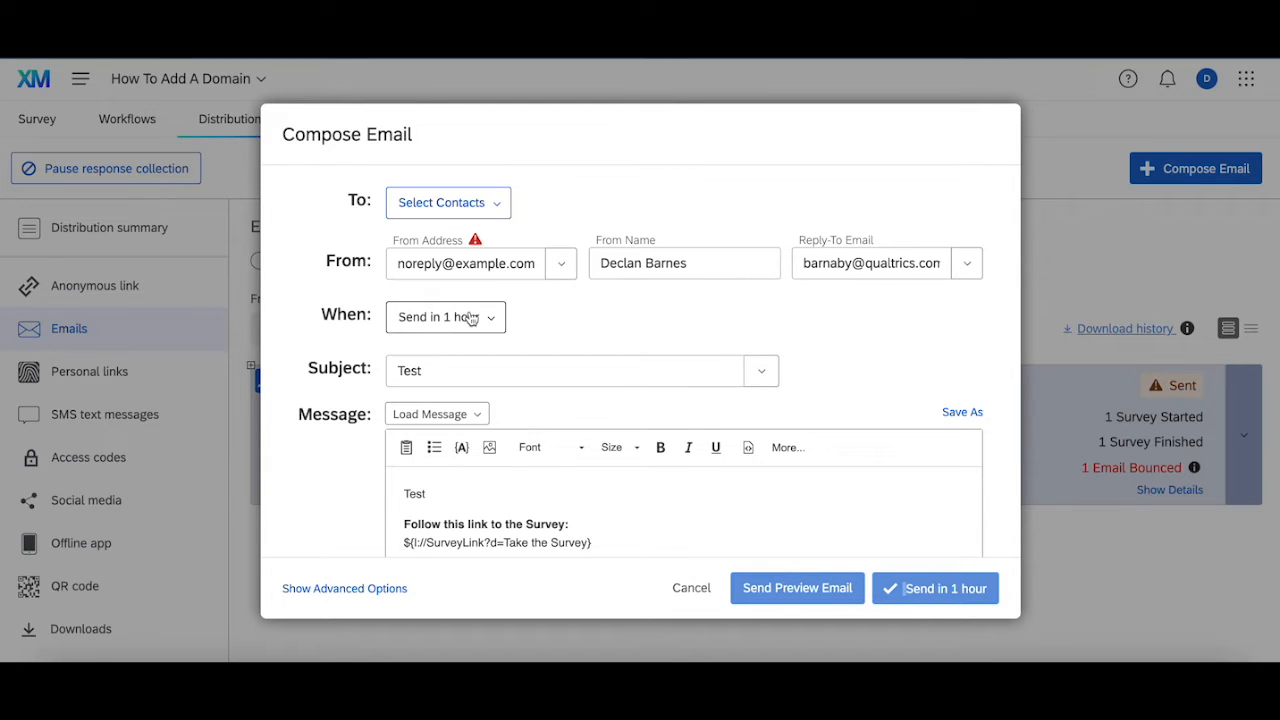
{"action": "left_click", "coordinate": [459, 262]}
{"action": "key", "text": "ctrl+a"}
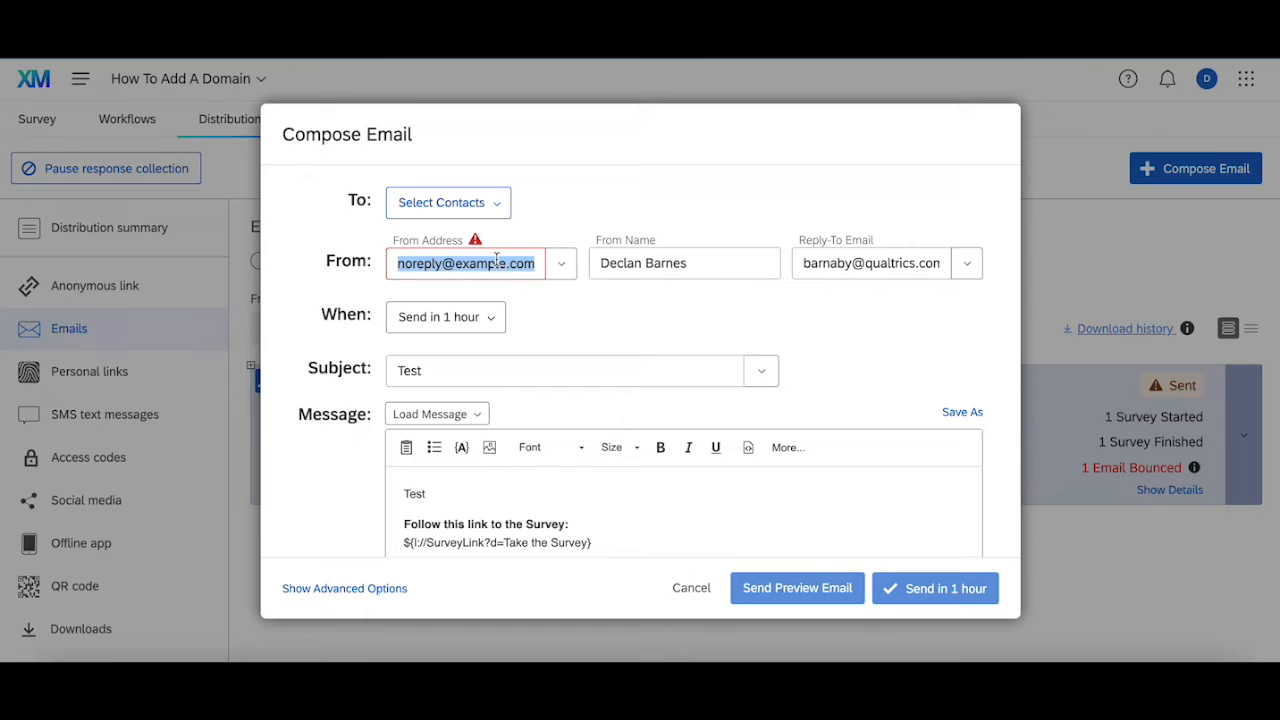
{"action": "left_click", "coordinate": [670, 588]}
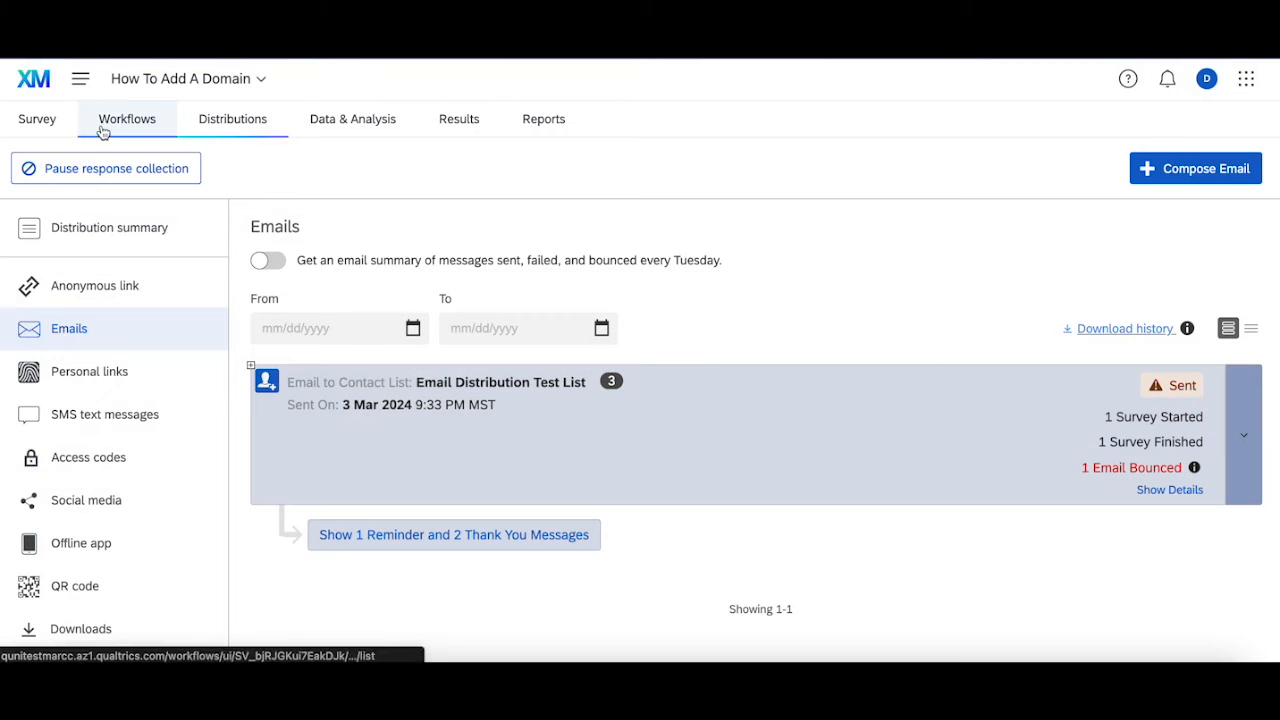
{"action": "left_click", "coordinate": [36, 82]}
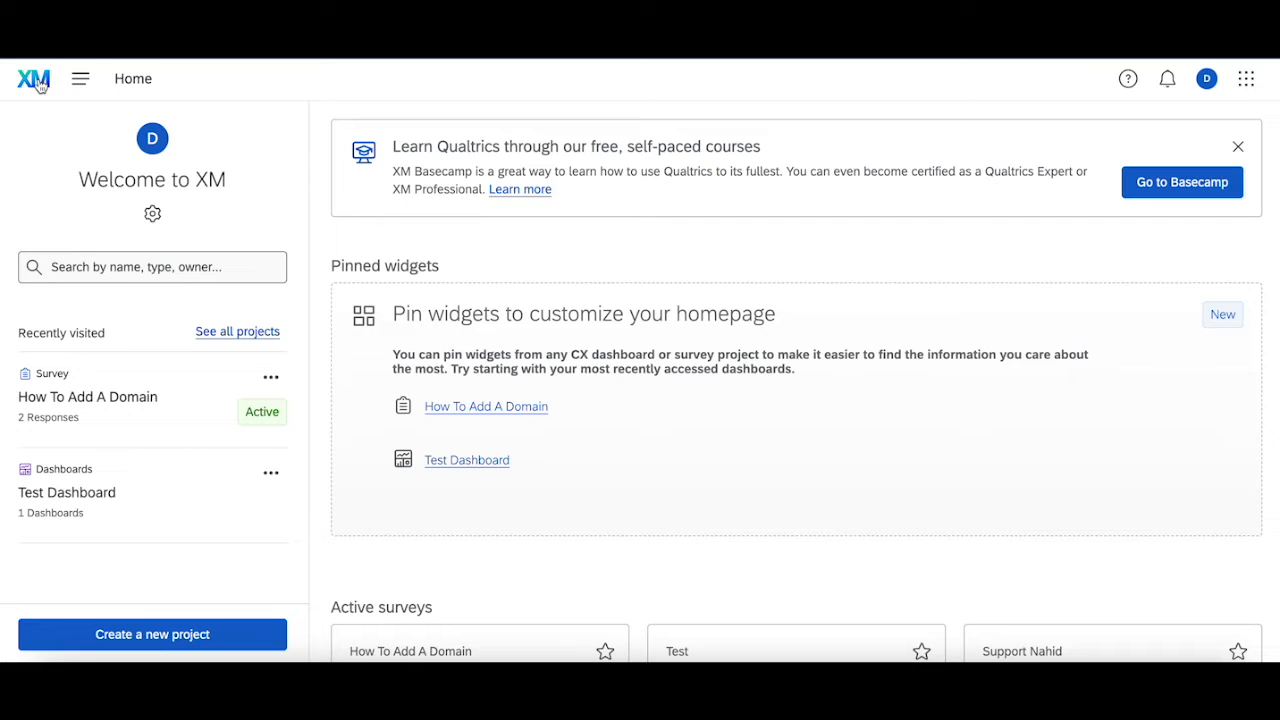
Open the custom email domains section in the Messaging part of the Admin organization settings.
{"action": "left_click", "coordinate": [80, 79]}
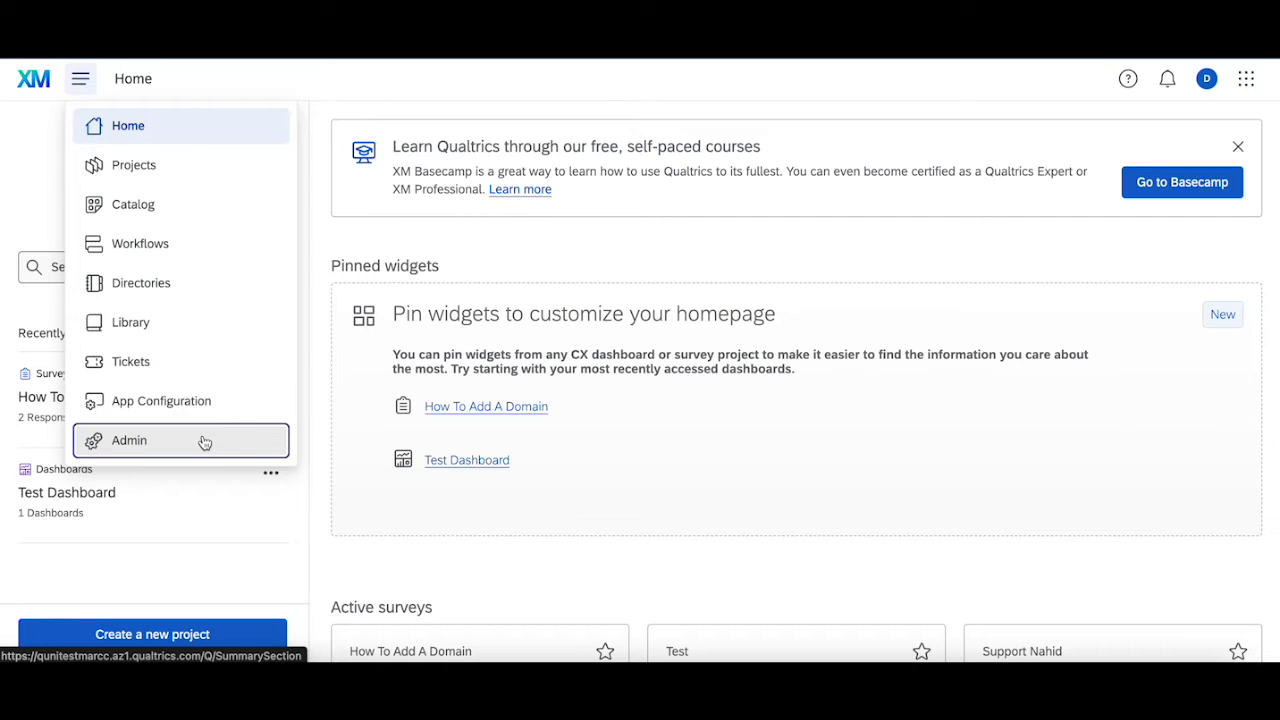
{"action": "left_click", "coordinate": [311, 121]}
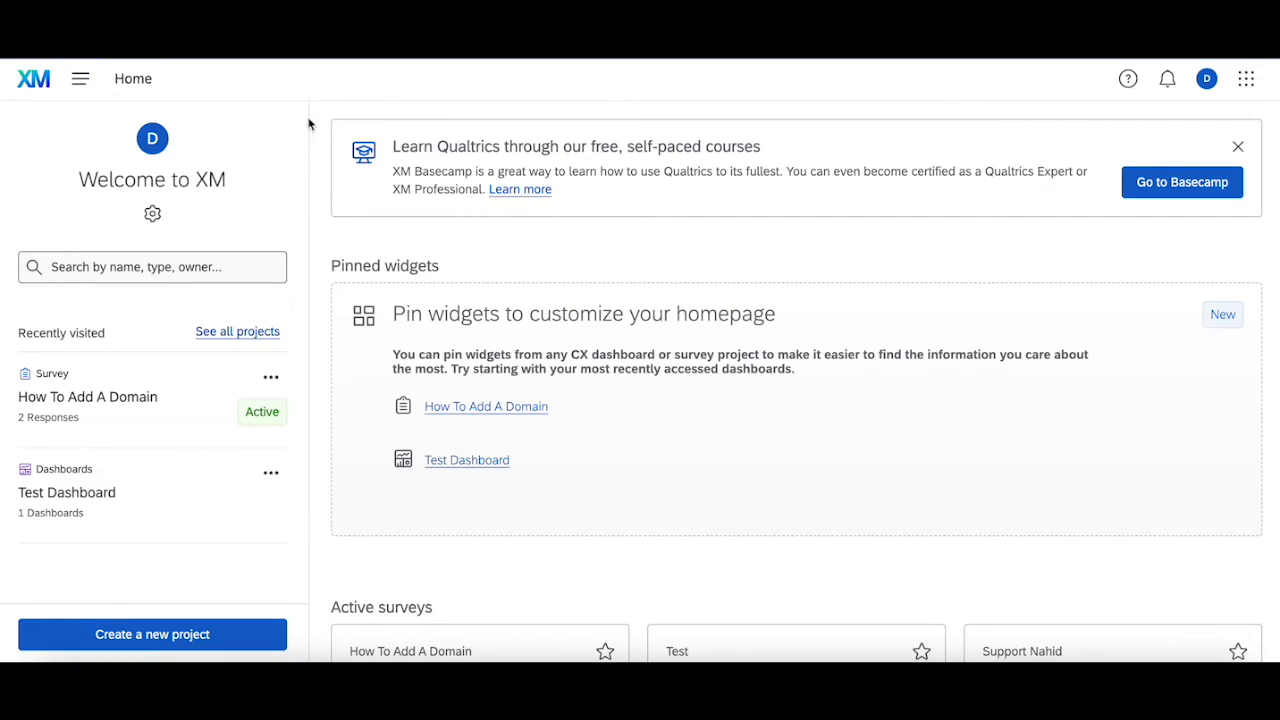
{"action": "left_click", "coordinate": [80, 84]}
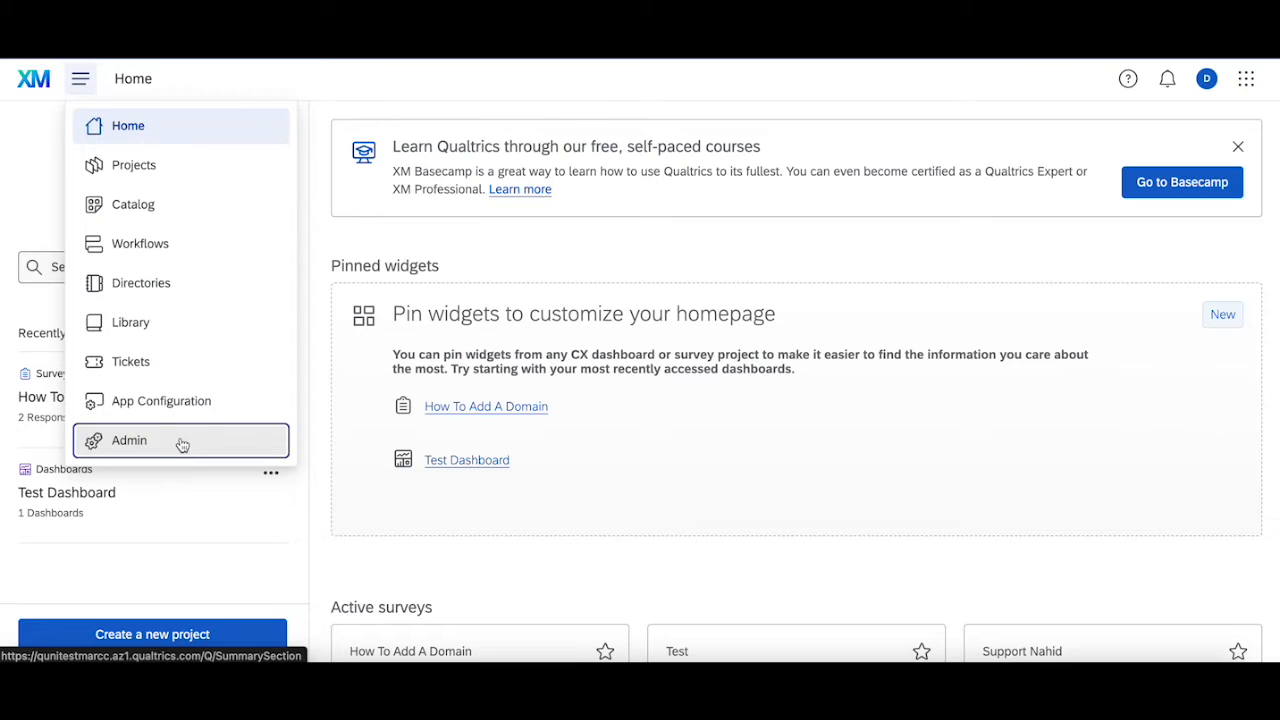
{"action": "left_click", "coordinate": [182, 445]}
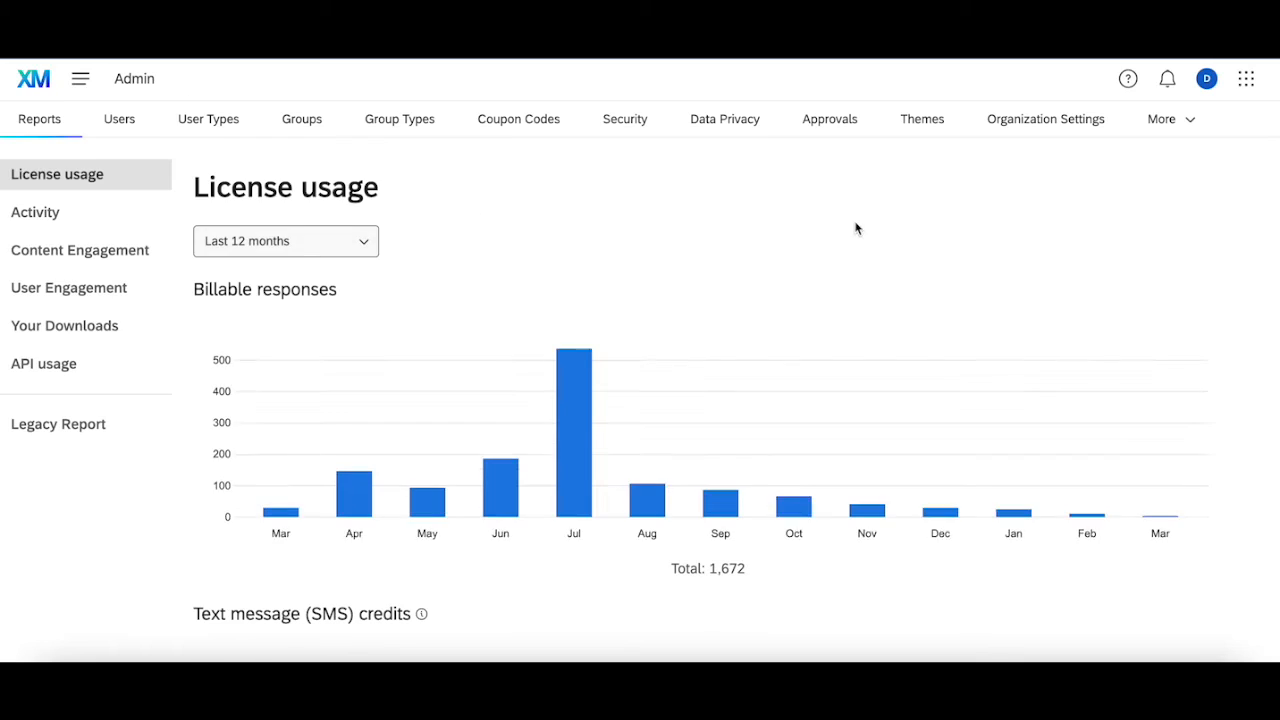
{"action": "left_click", "coordinate": [1030, 120]}
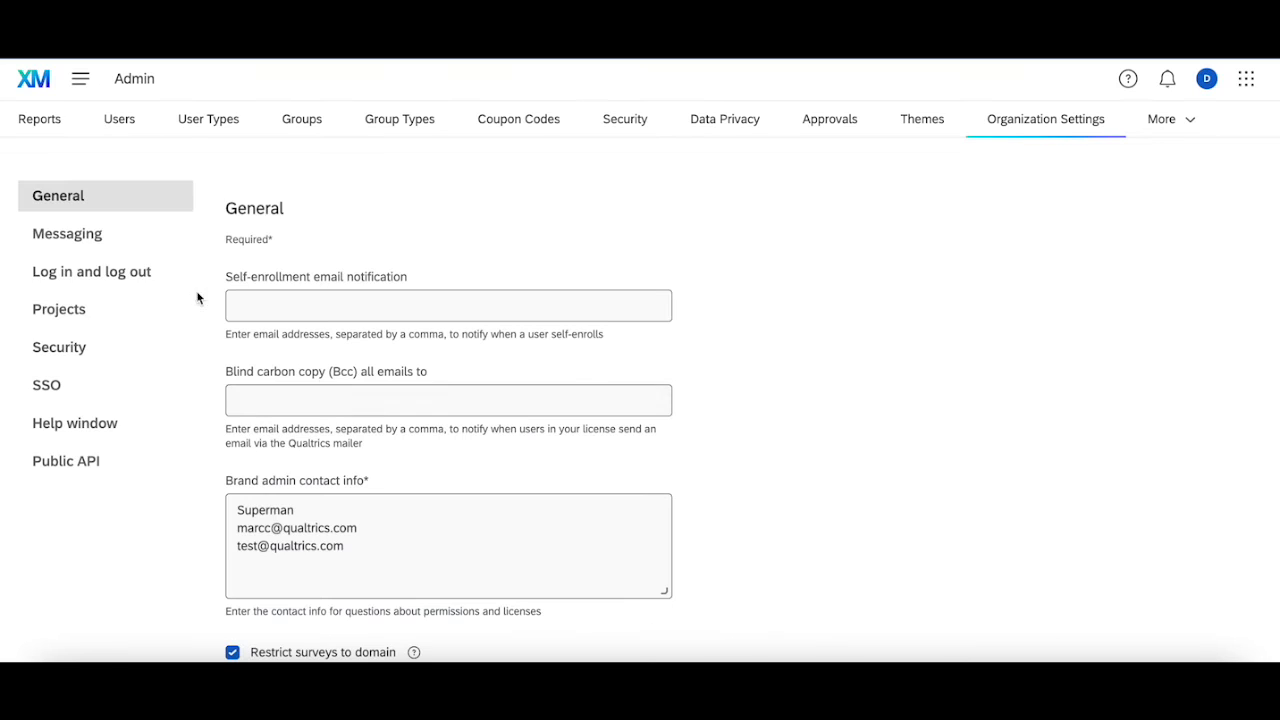
{"action": "left_click", "coordinate": [80, 236]}
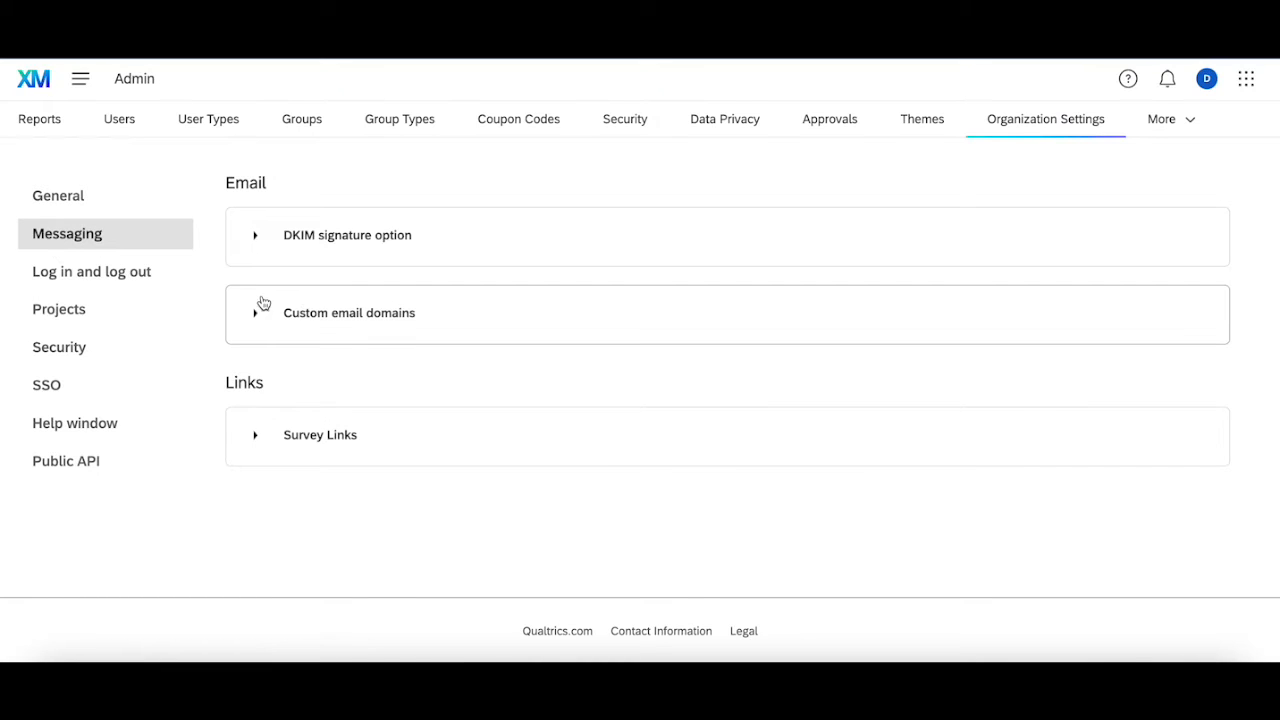
{"action": "left_click", "coordinate": [390, 312]}
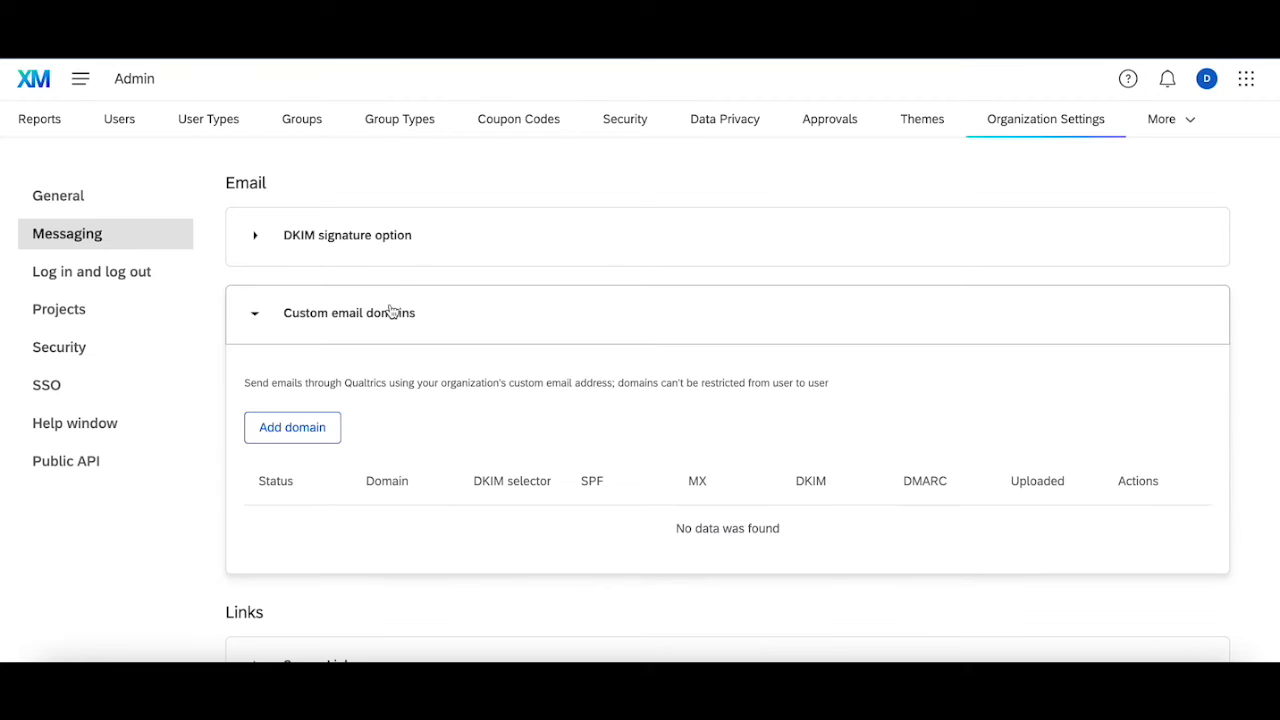
Start adding a custom email domain with example.com as the domain and qualtrics as the selector.
{"action": "left_click", "coordinate": [316, 425]}
{"action": "left_click", "coordinate": [511, 284]}
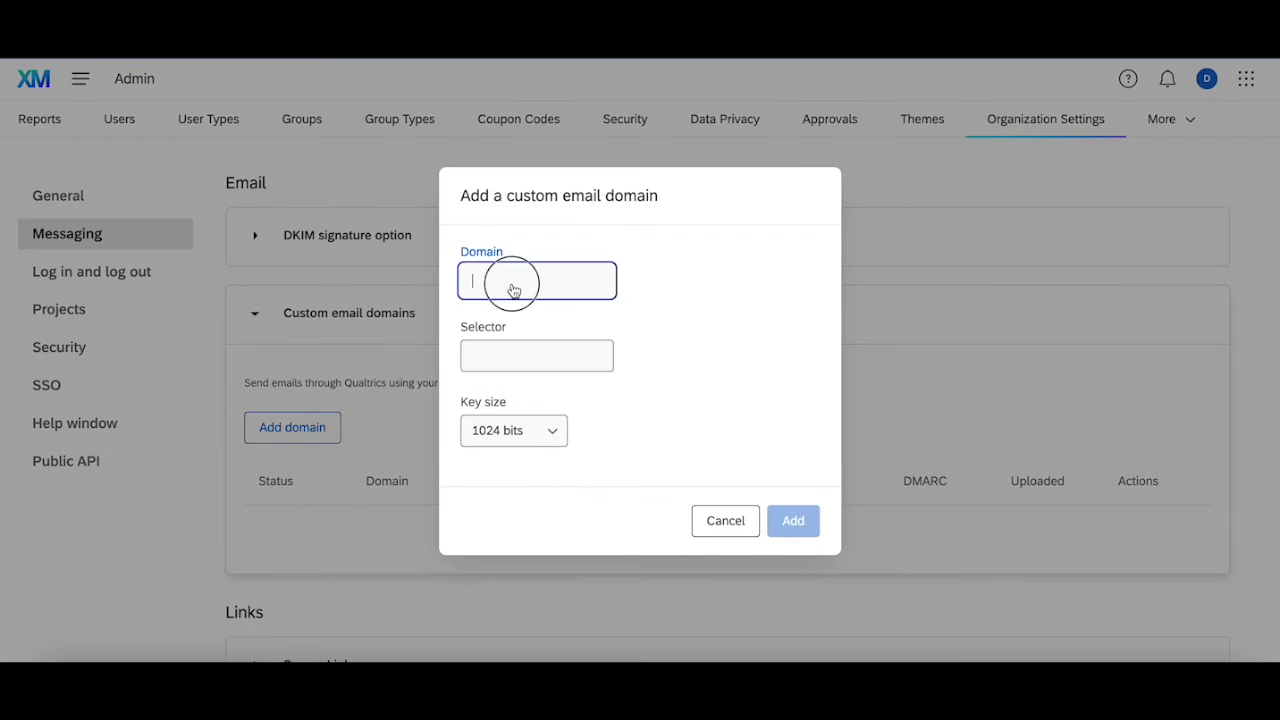
{"action": "type", "text": "example.com"}
{"action": "left_click", "coordinate": [528, 358]}
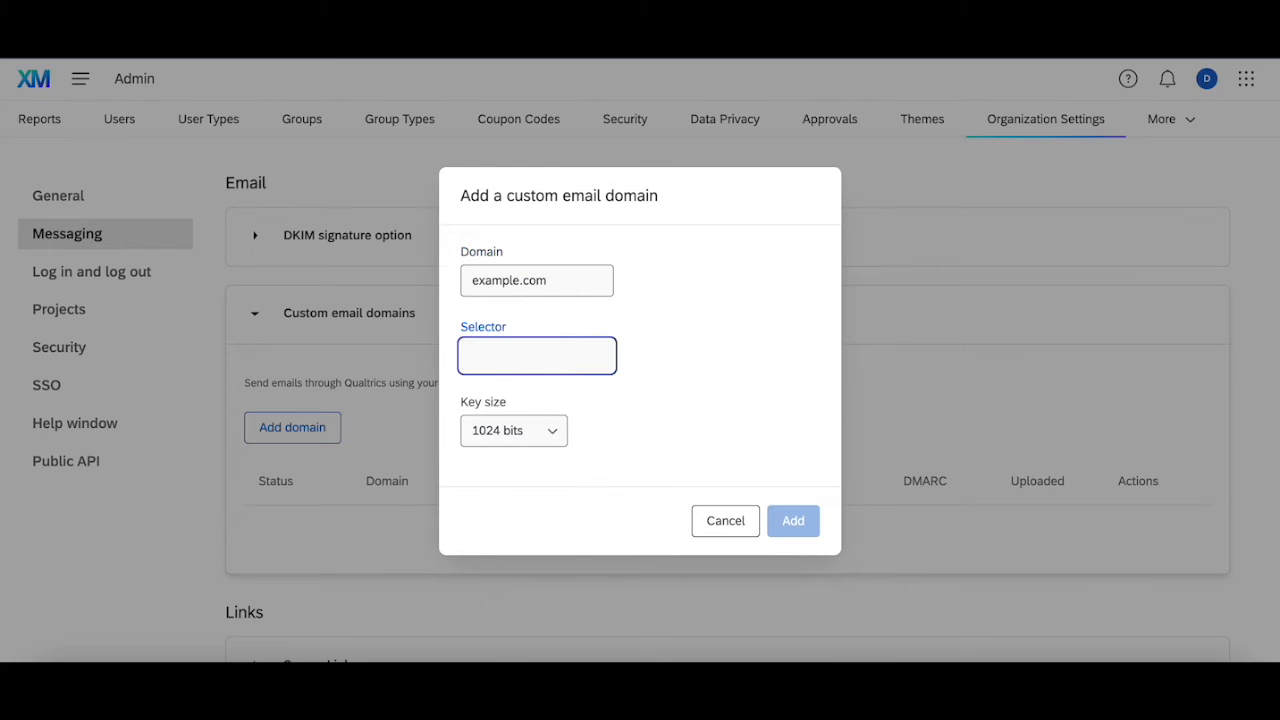
{"action": "type", "text": "qualtrics"}
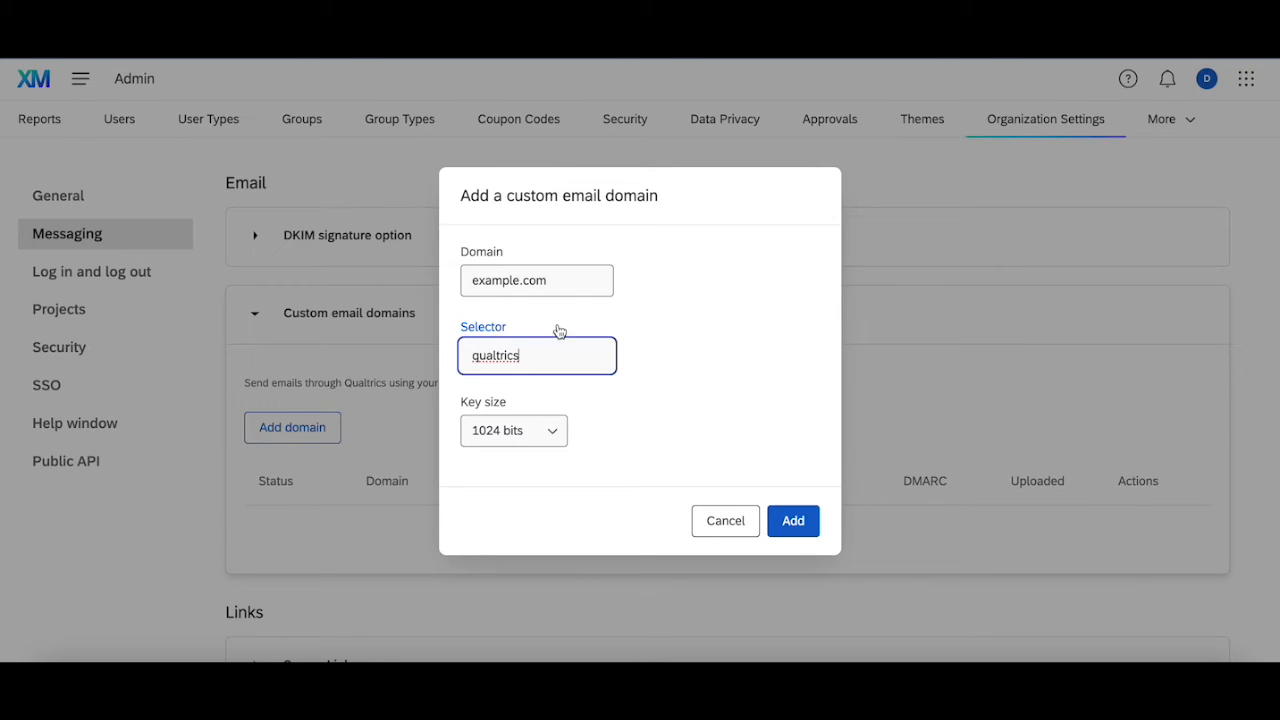
Try the selector variants qualtrics_1 and qualtrics_example, and restore the selector to qualtrics.
{"action": "type", "text": "_1"}
{"action": "key", "text": "BackSpace"}
{"action": "type", "text": "examle"}
{"action": "key", "text": "BackSpace"}
{"action": "type", "text": "ple"}
{"action": "left_click_drag", "start_coordinate": [519, 355], "coordinate": [616, 366]}
{"action": "key", "text": "BackSpace"}
Add the example.com domain and dismiss its DNS records dialog without activating the domain.
{"action": "left_click", "coordinate": [800, 521]}
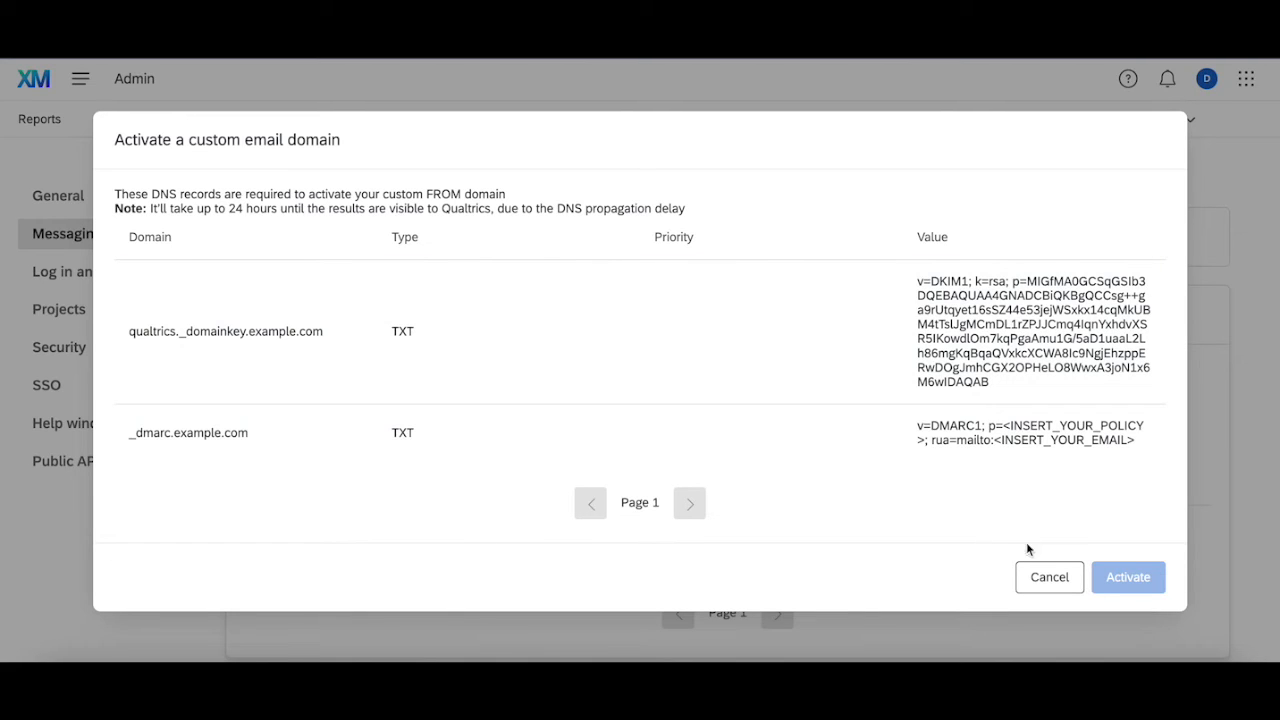
{"action": "left_click", "coordinate": [1037, 582]}
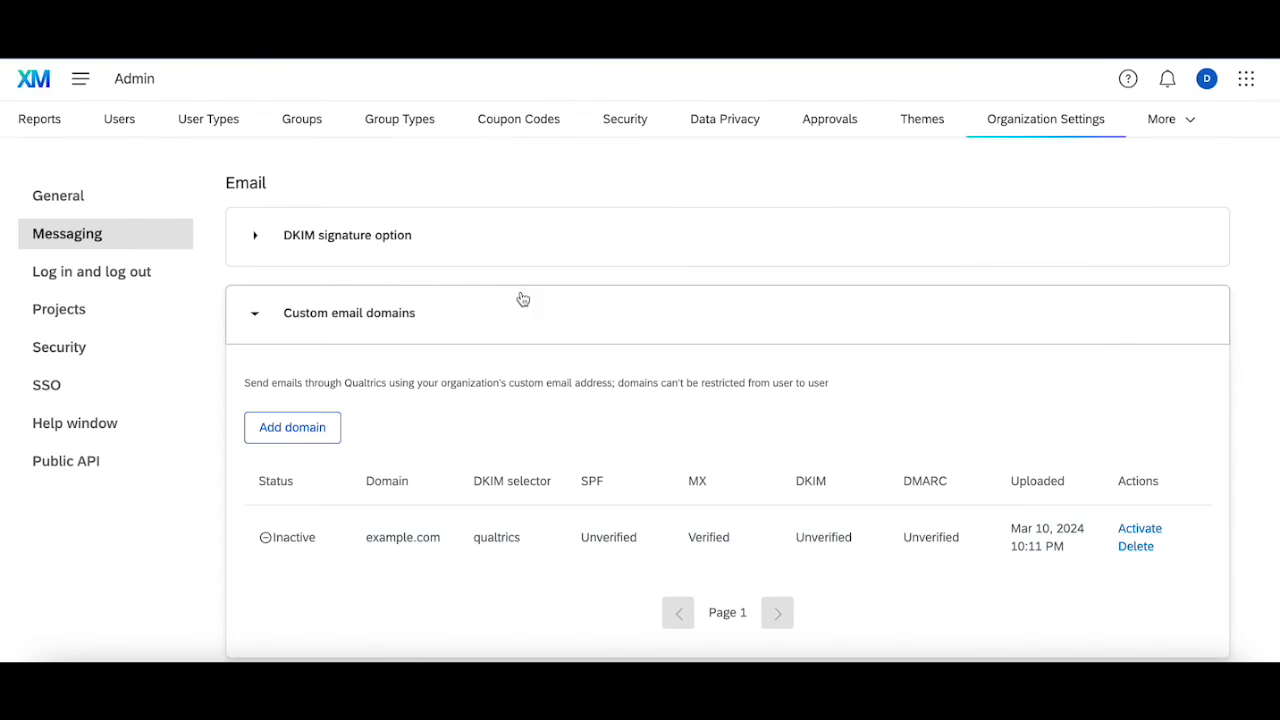
From the home page, return to the custom email domains in Admin and open the activation DNS records for example.com.
{"action": "left_click", "coordinate": [40, 92]}
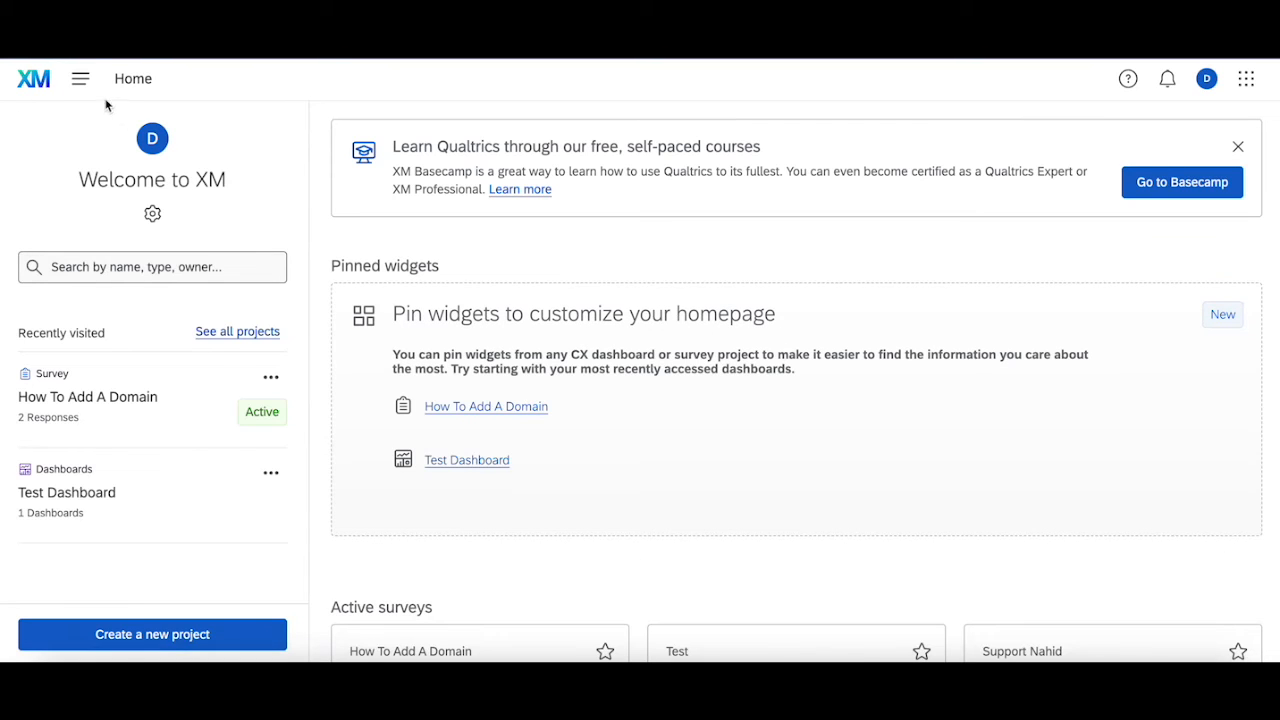
{"action": "left_click", "coordinate": [80, 78]}
{"action": "left_click", "coordinate": [167, 443]}
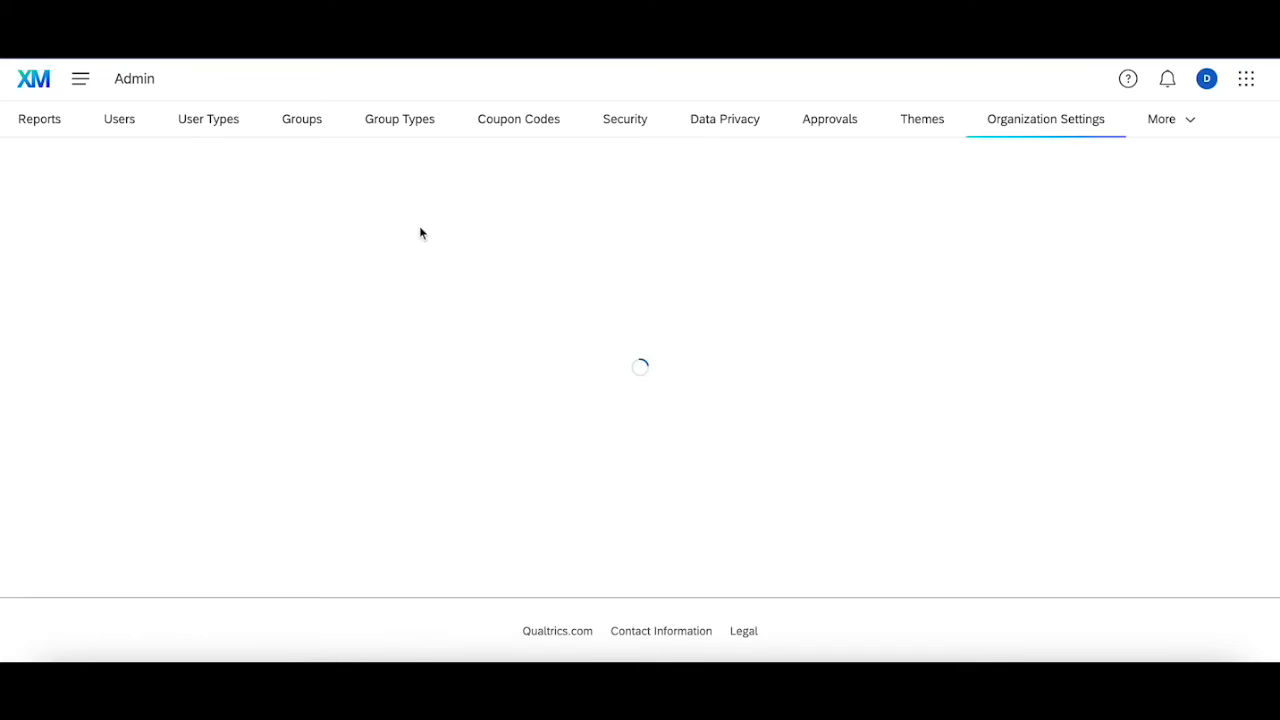
{"action": "left_click", "coordinate": [90, 243]}
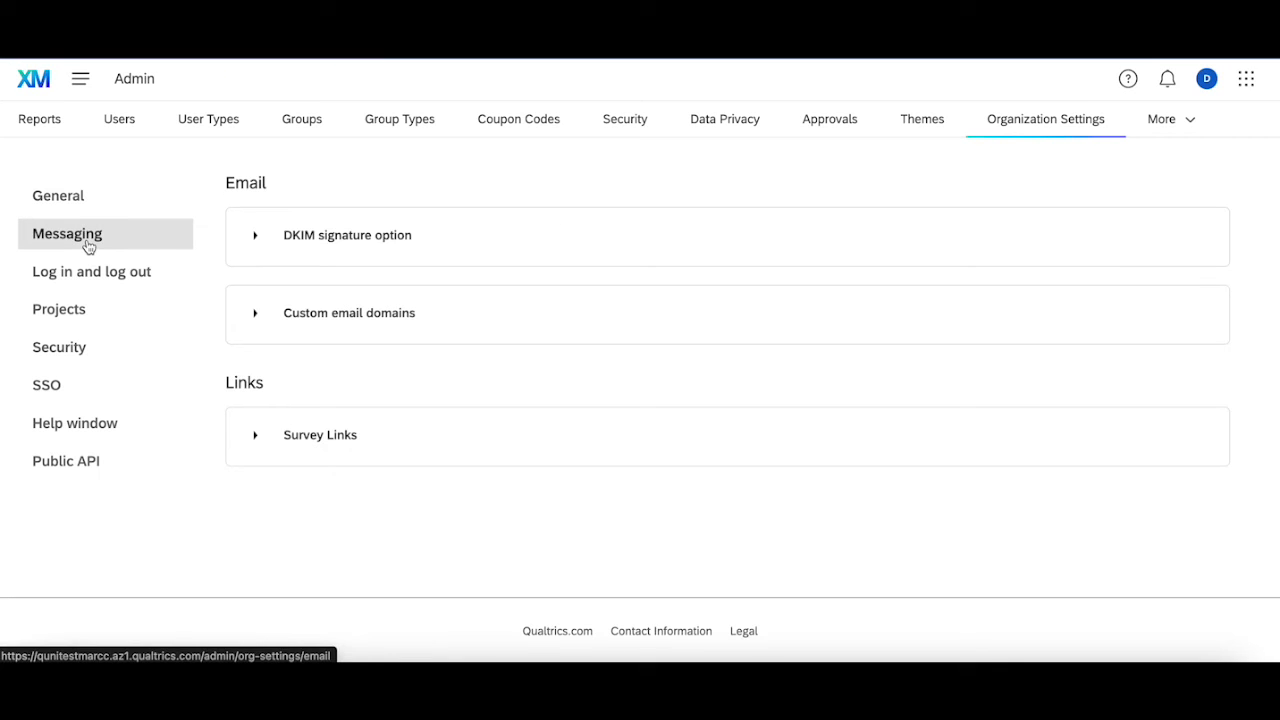
{"action": "left_click", "coordinate": [257, 316]}
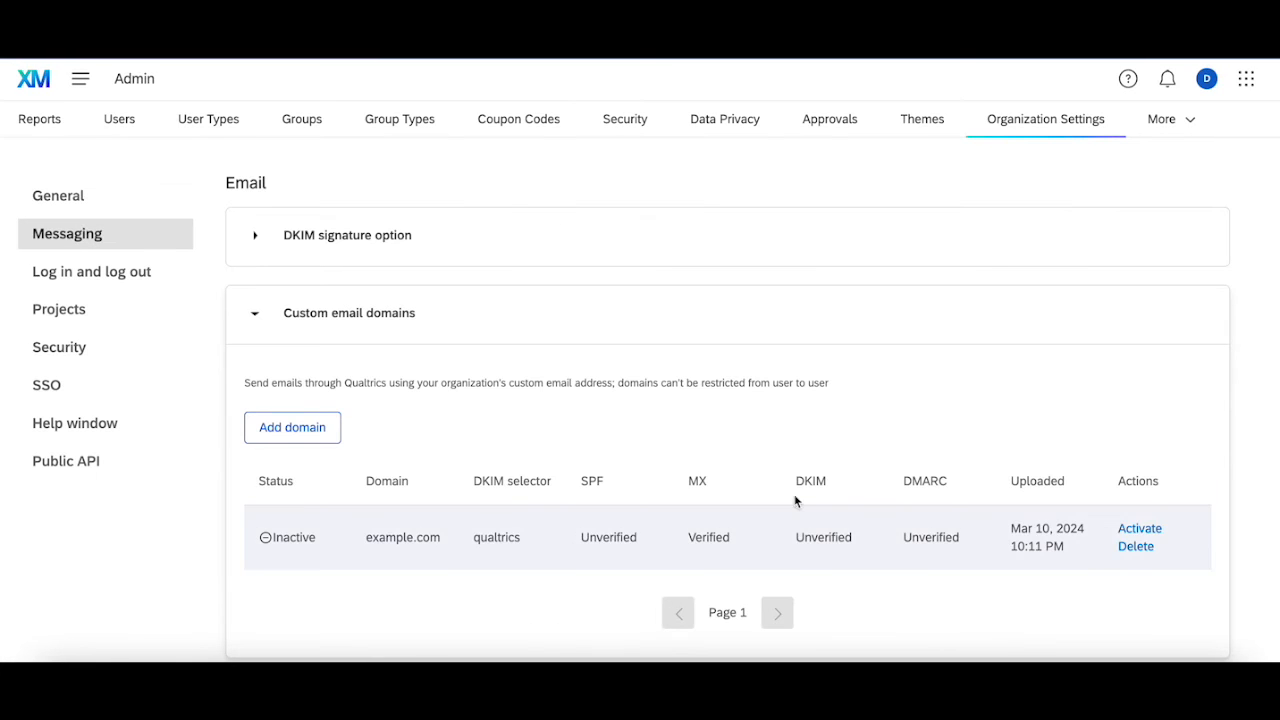
{"action": "left_click", "coordinate": [1140, 528]}
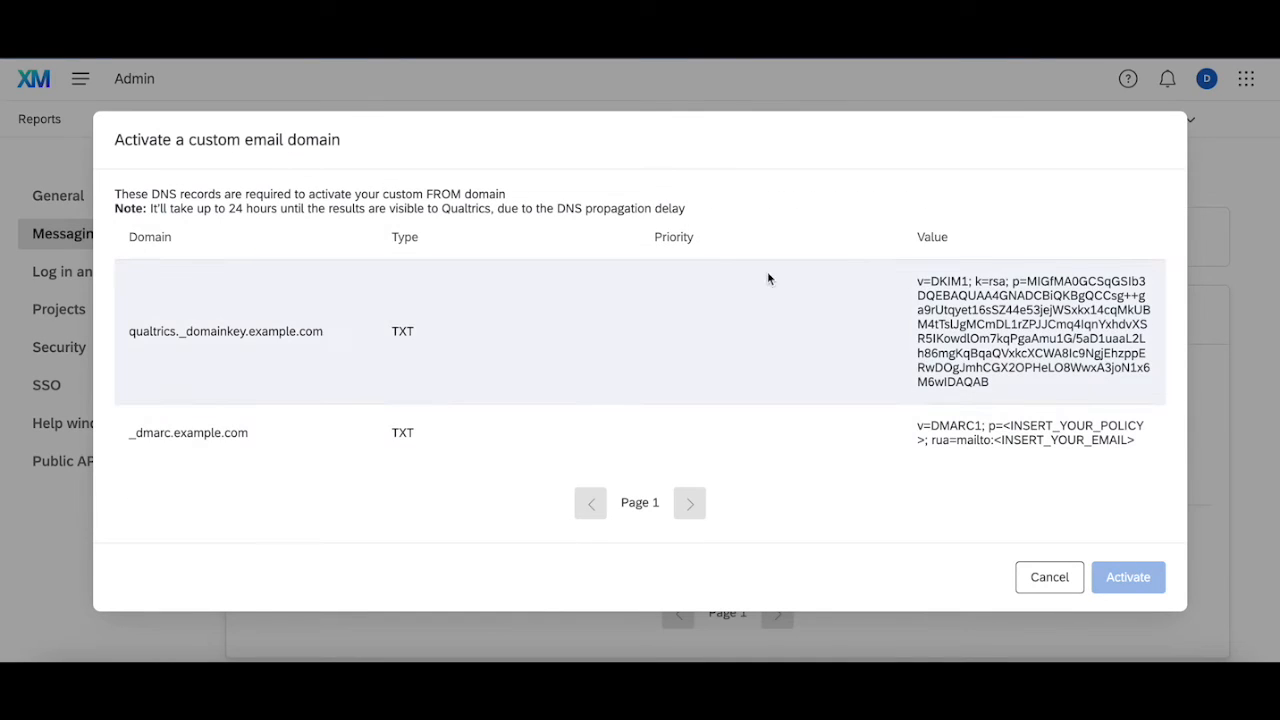